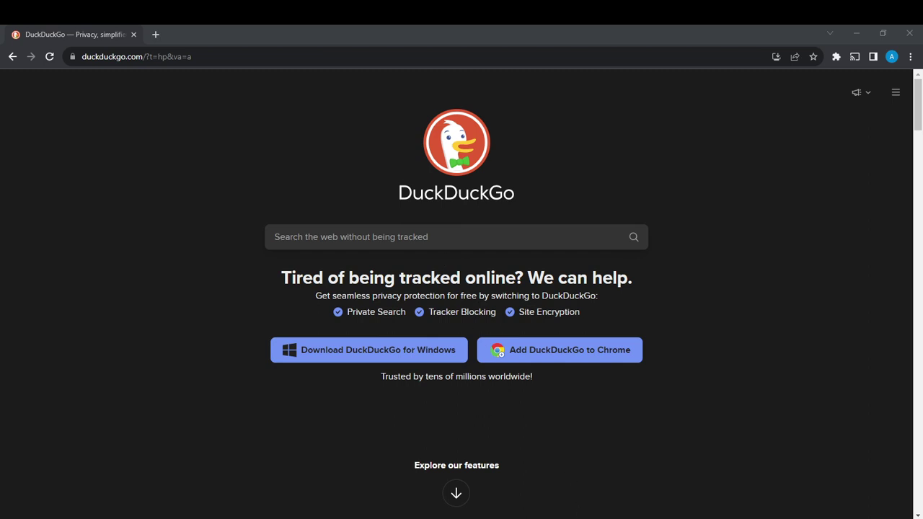
Open DuckDuckGo's All Settings page from the side menu
{"action": "left_click", "coordinate": [580, 508]}
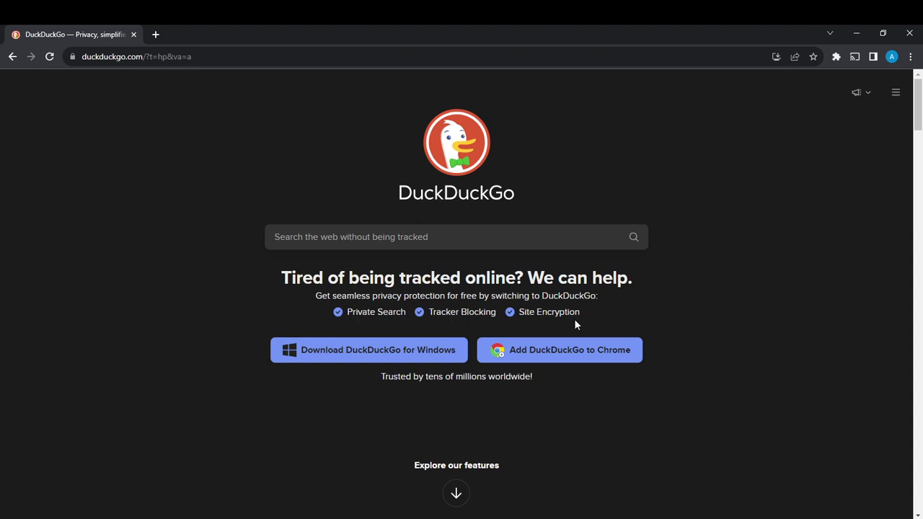
{"action": "left_click", "coordinate": [895, 94]}
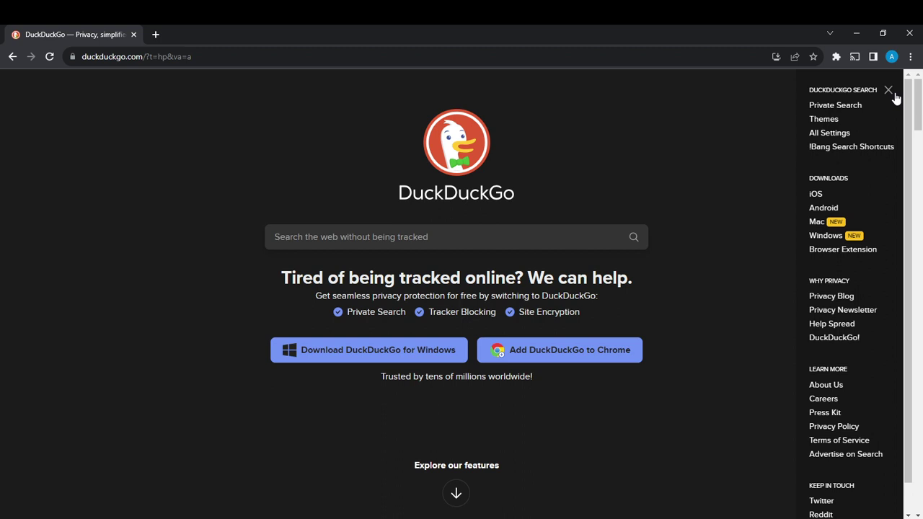
{"action": "left_click", "coordinate": [832, 137]}
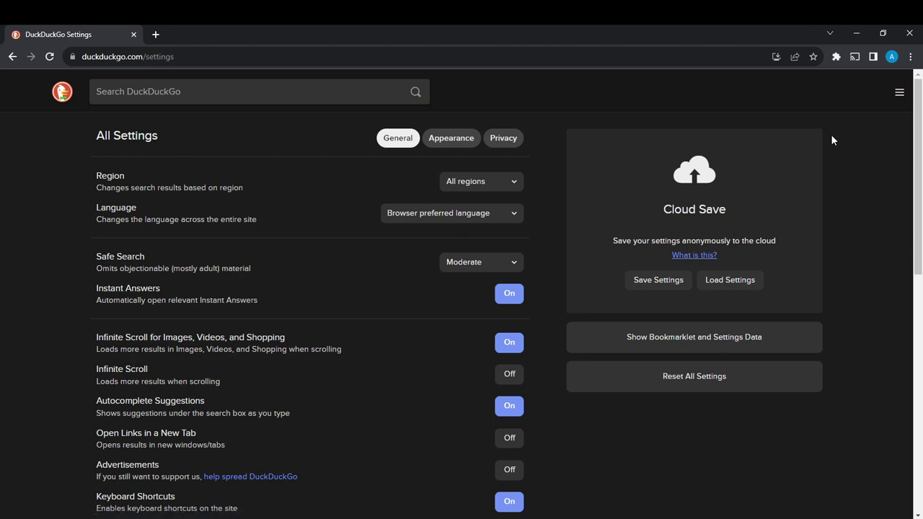
Browse the Appearance, Privacy and General settings tabs, ending on Appearance
{"action": "left_click", "coordinate": [460, 141]}
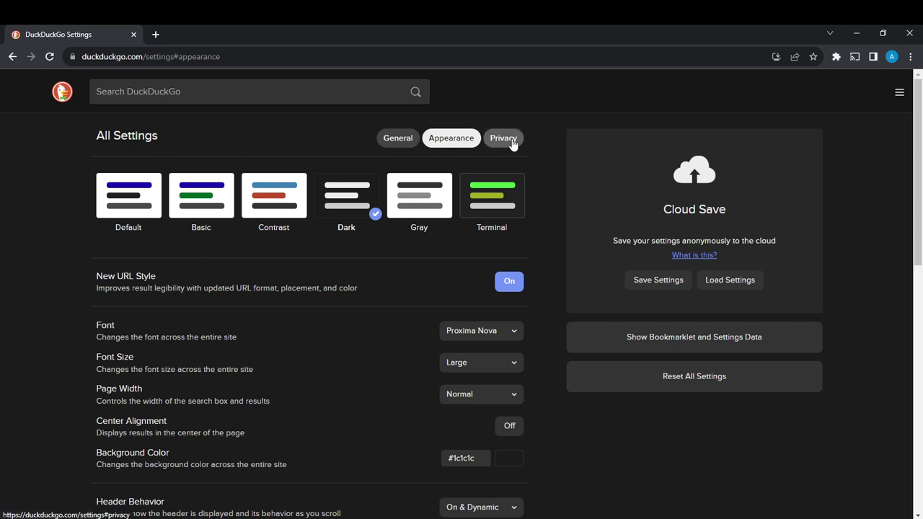
{"action": "left_click", "coordinate": [512, 141]}
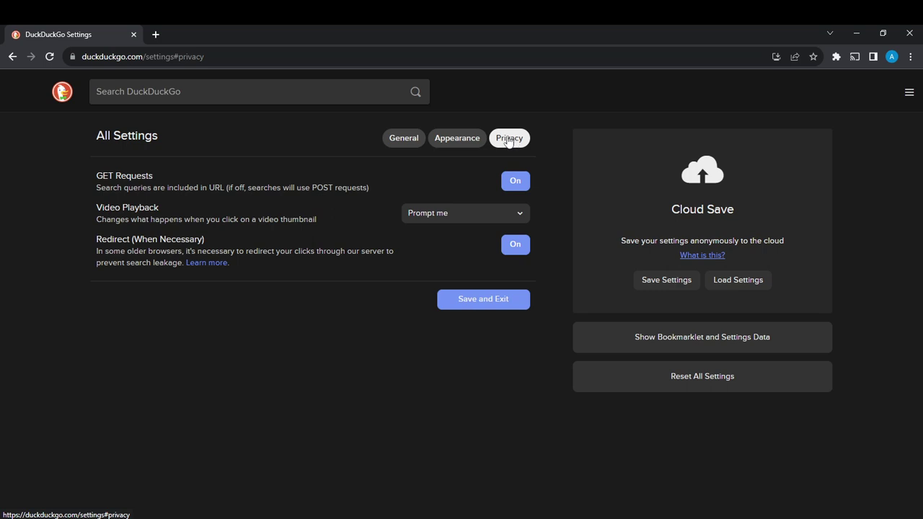
{"action": "left_click", "coordinate": [390, 143]}
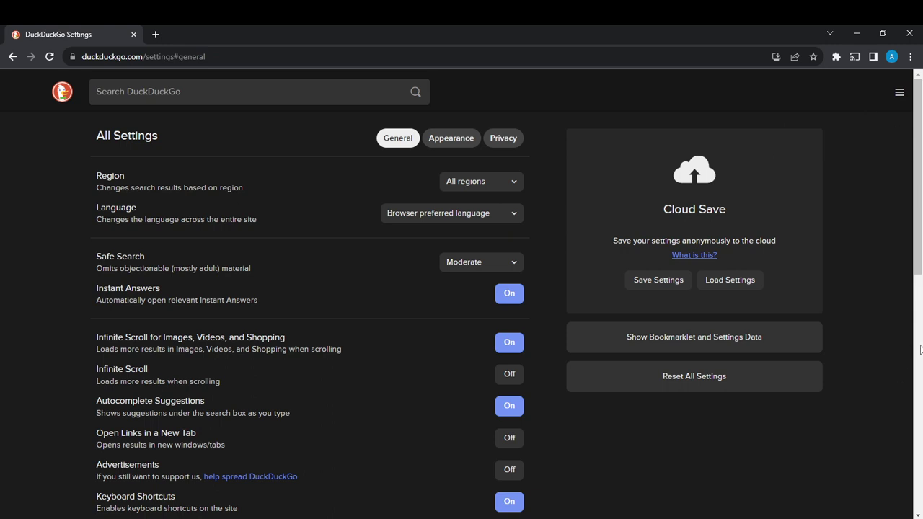
{"action": "left_click", "coordinate": [921, 350]}
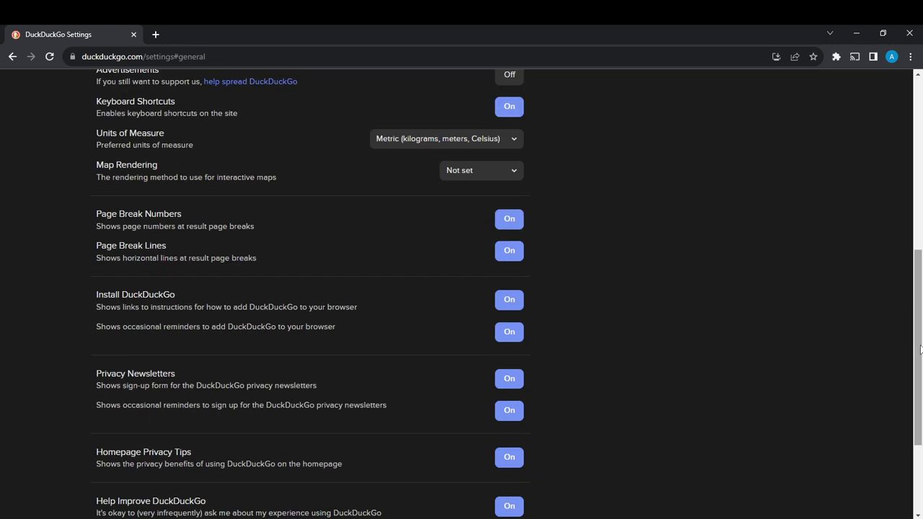
{"action": "left_click", "coordinate": [919, 456]}
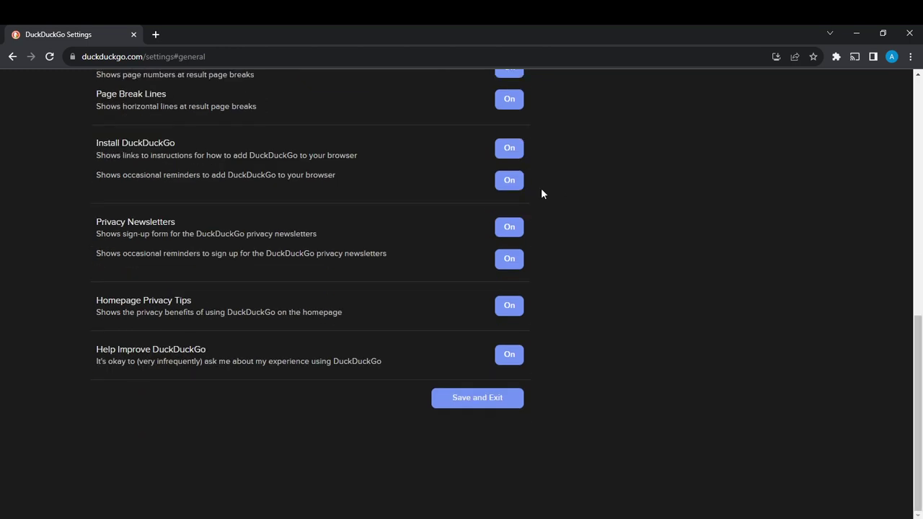
{"action": "left_click", "coordinate": [920, 175]}
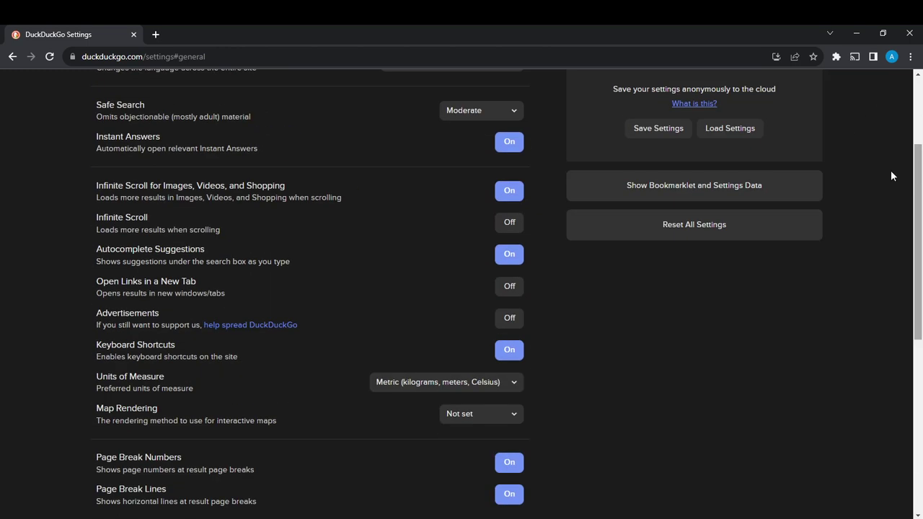
{"action": "left_click", "coordinate": [920, 130]}
{"action": "left_click", "coordinate": [444, 141]}
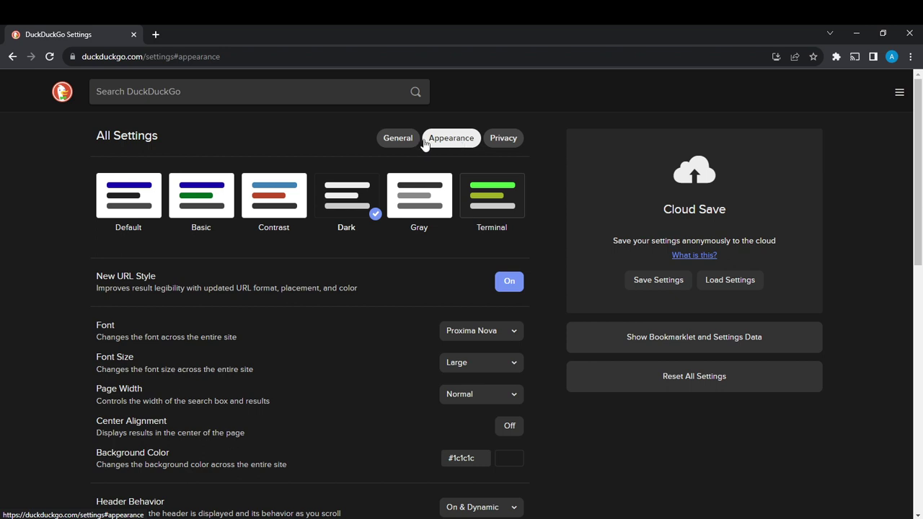
{"action": "left_click", "coordinate": [406, 142]}
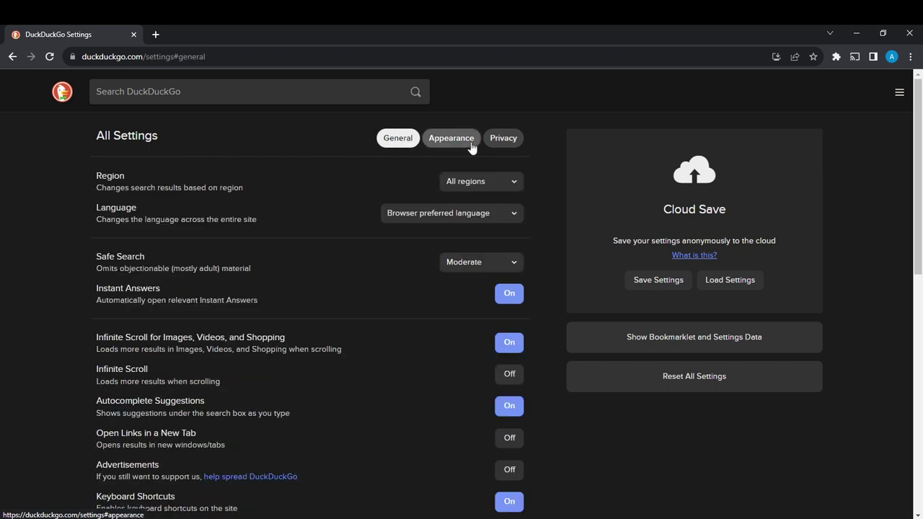
{"action": "left_click", "coordinate": [465, 144]}
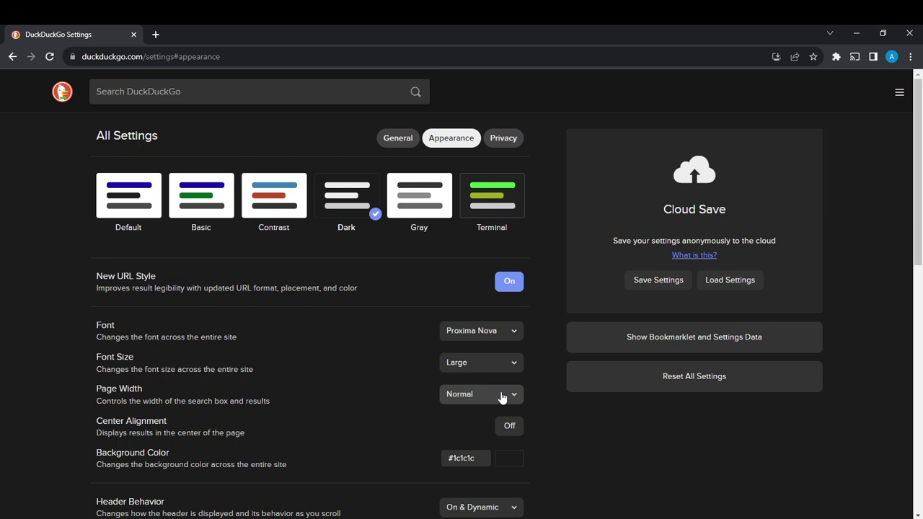
{"action": "left_click", "coordinate": [503, 398]}
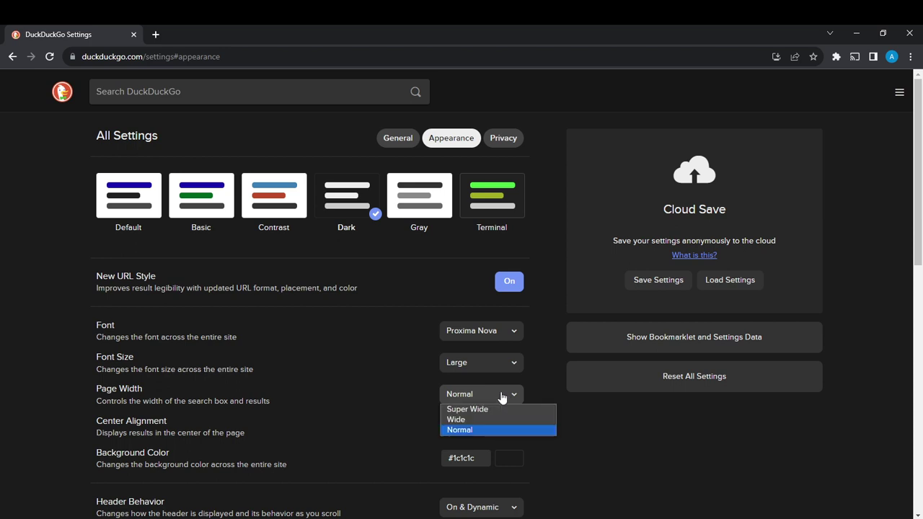
{"action": "left_click", "coordinate": [488, 410]}
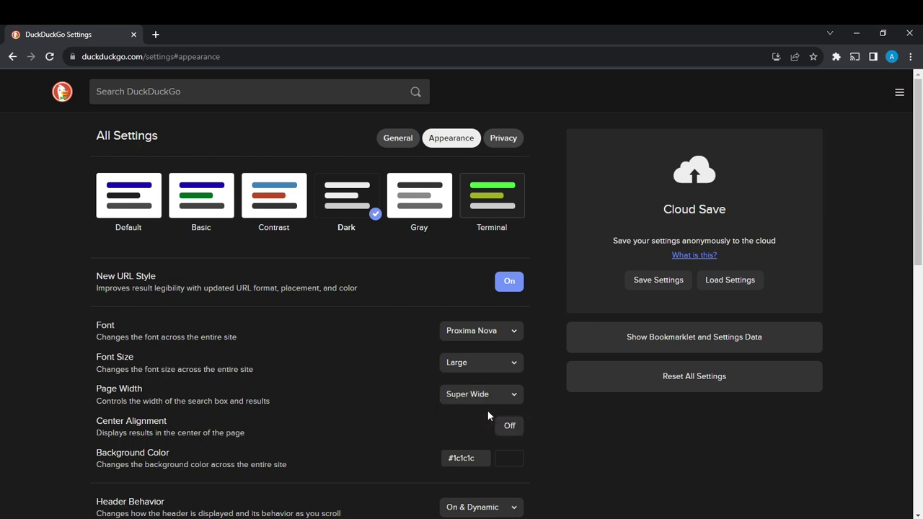
{"action": "left_click", "coordinate": [504, 398]}
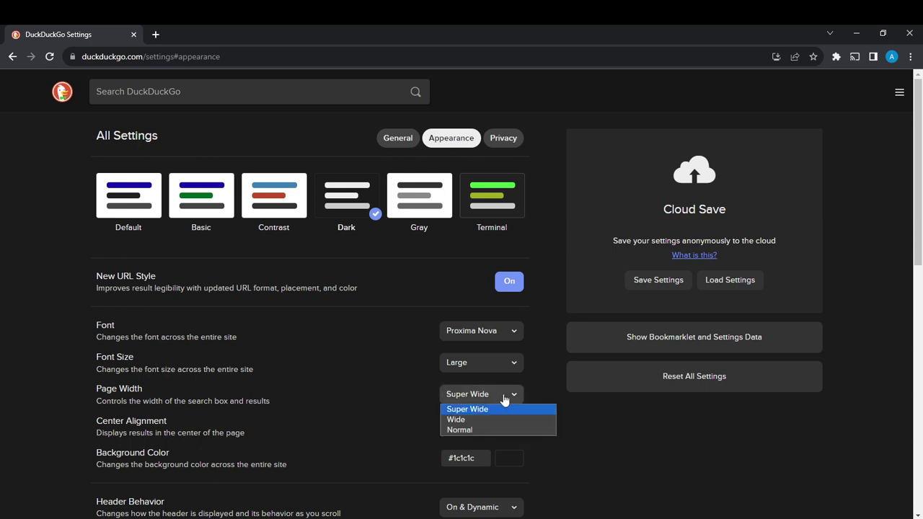
{"action": "left_click", "coordinate": [483, 424]}
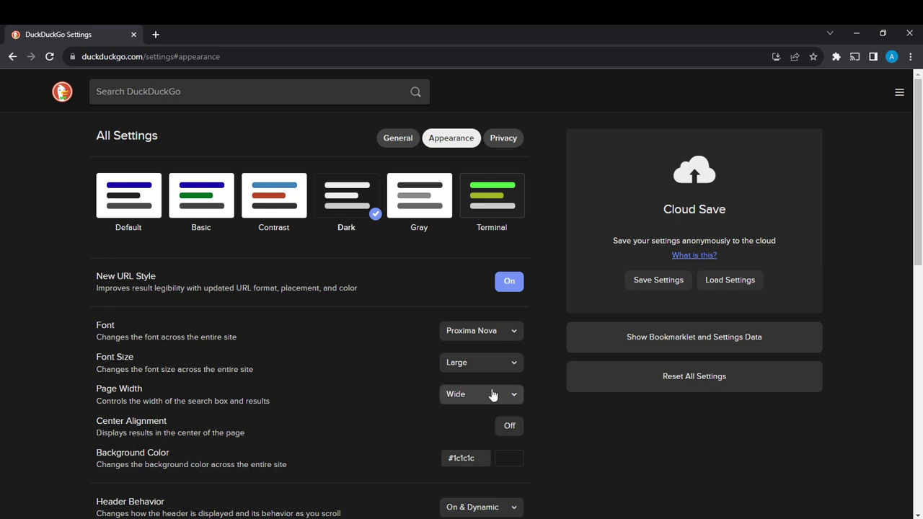
{"action": "left_click", "coordinate": [493, 396]}
{"action": "left_click", "coordinate": [472, 430]}
Scroll to the bottom of Appearance settings, showing Site Icons and Save and Exit
{"action": "left_click", "coordinate": [921, 412]}
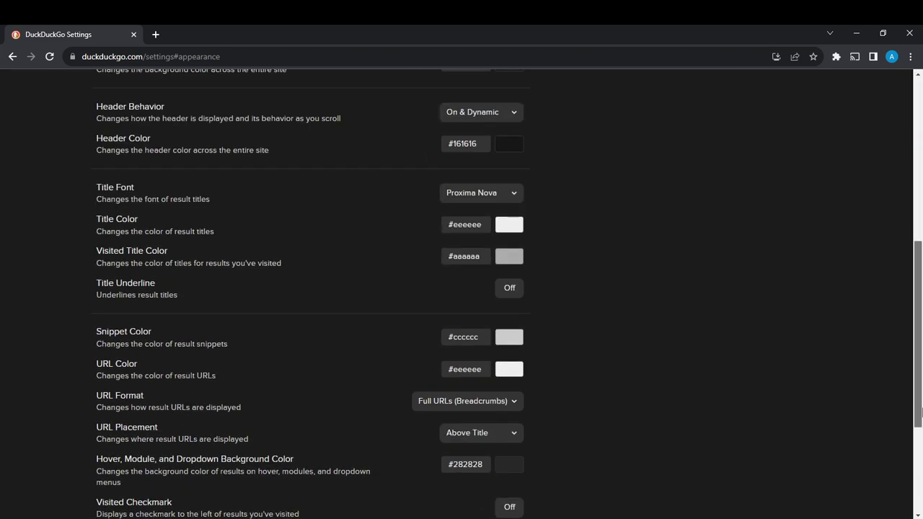
{"action": "left_click", "coordinate": [921, 473]}
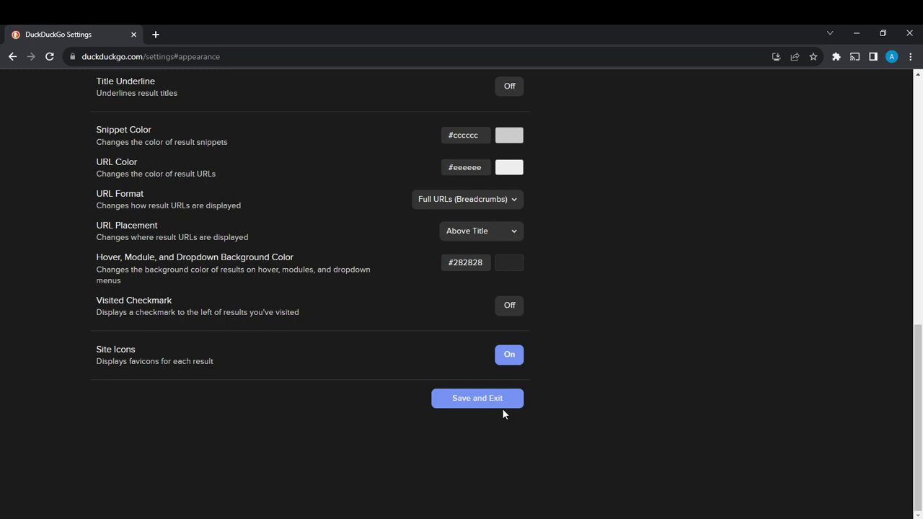
Save and exit the Appearance settings, returning to the DuckDuckGo homepage
{"action": "left_click", "coordinate": [482, 401]}
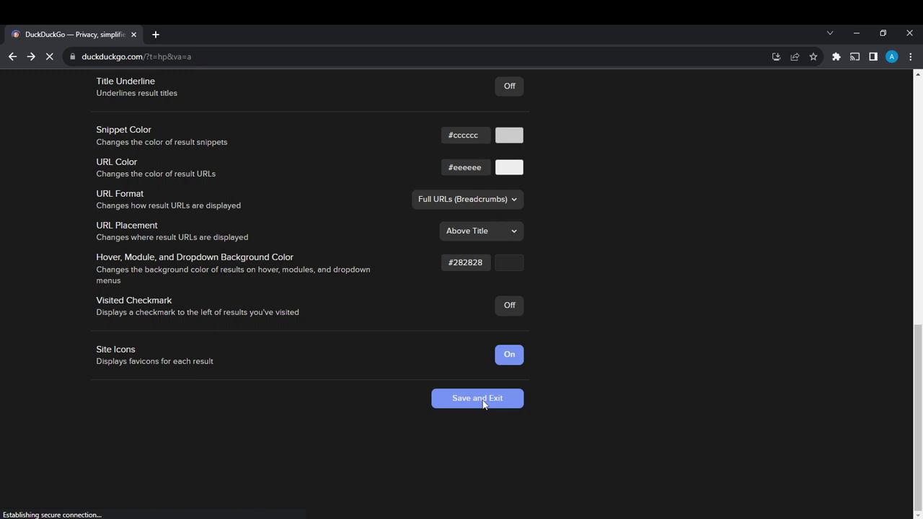